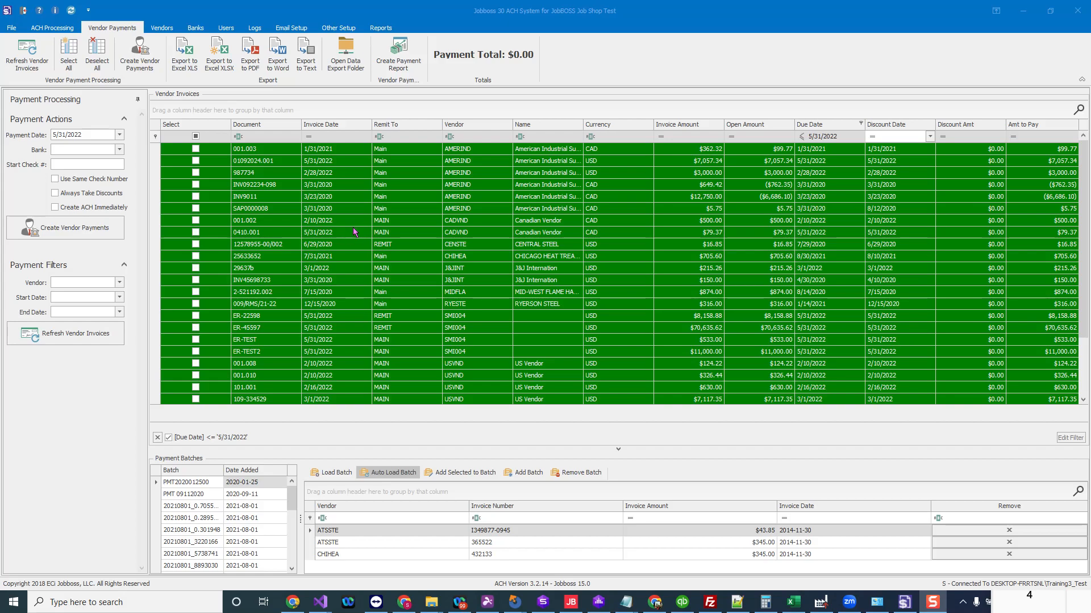
- Select the first three AMERIND invoices, the CENSTE invoice, both J&JINT invoices and the first three USVND invoices for payment
{"action": "left_click", "coordinate": [195, 149]}
{"action": "left_click", "coordinate": [195, 160]}
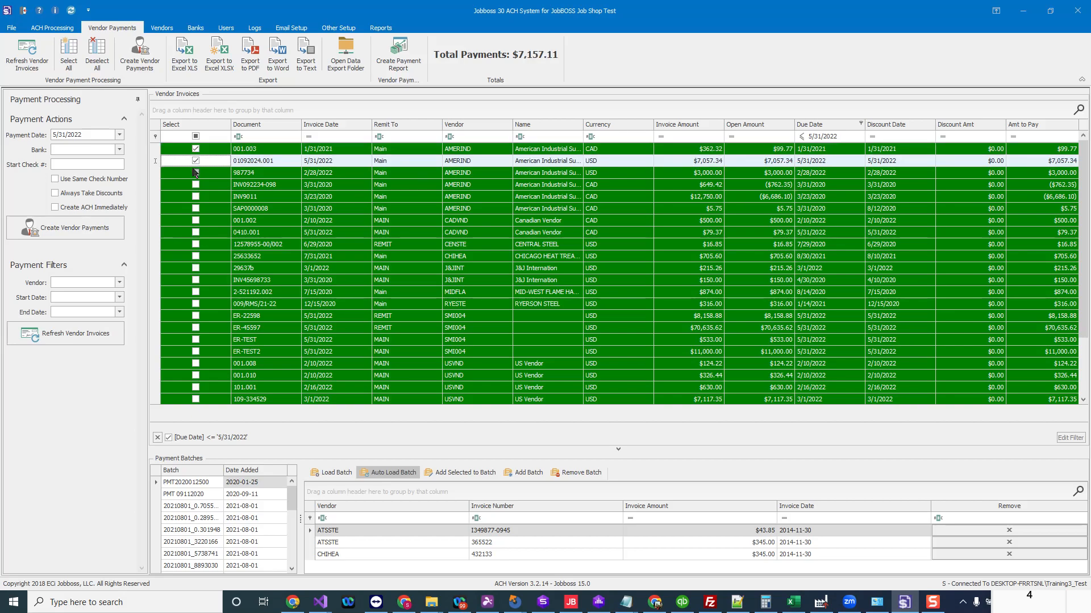
{"action": "left_click", "coordinate": [195, 173]}
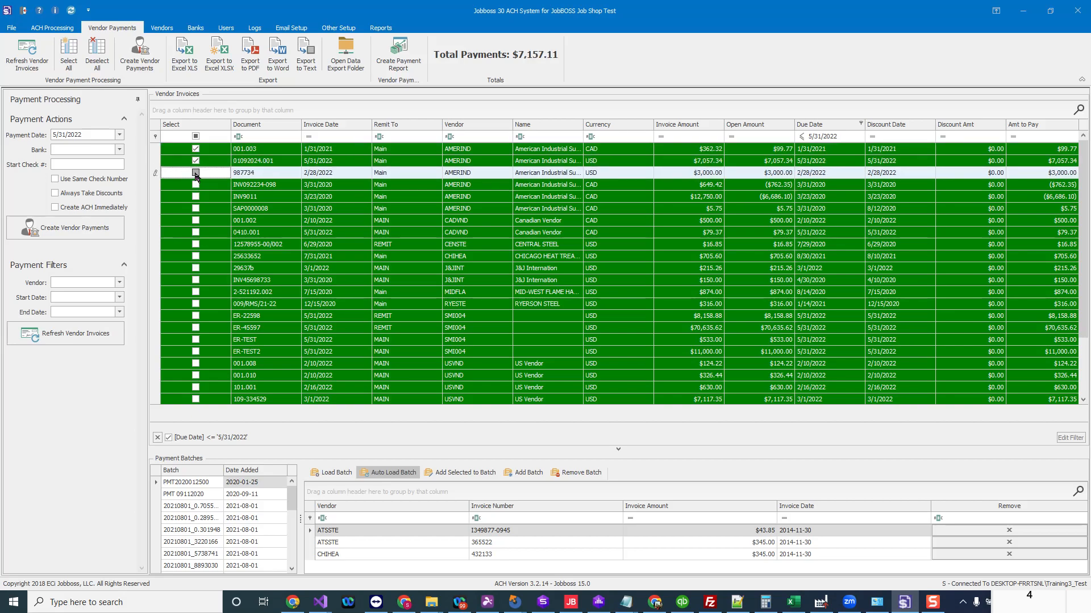
{"action": "left_click", "coordinate": [195, 244]}
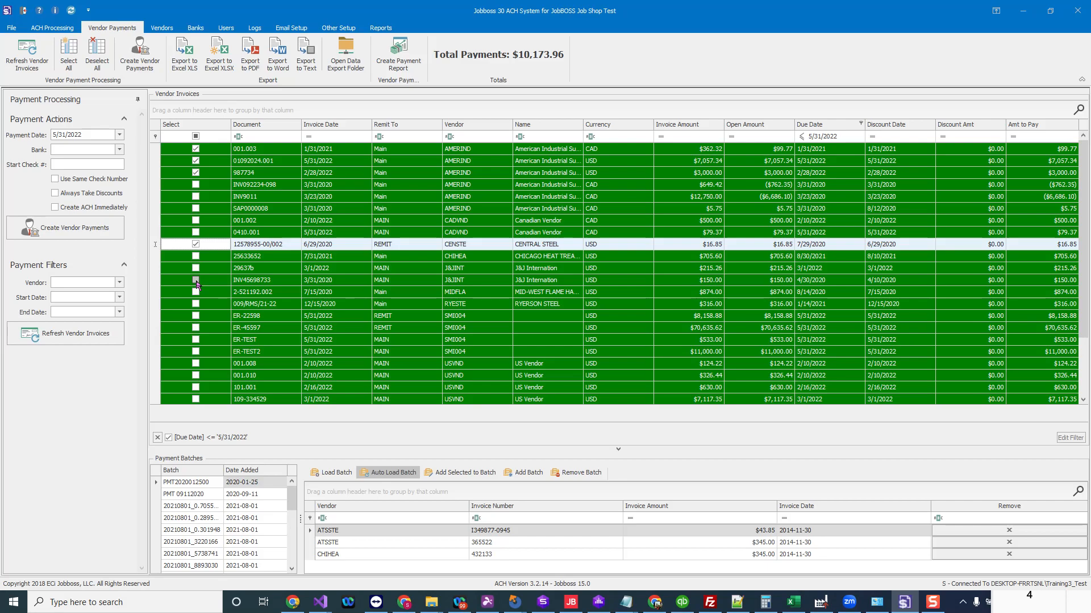
{"action": "left_click", "coordinate": [196, 268]}
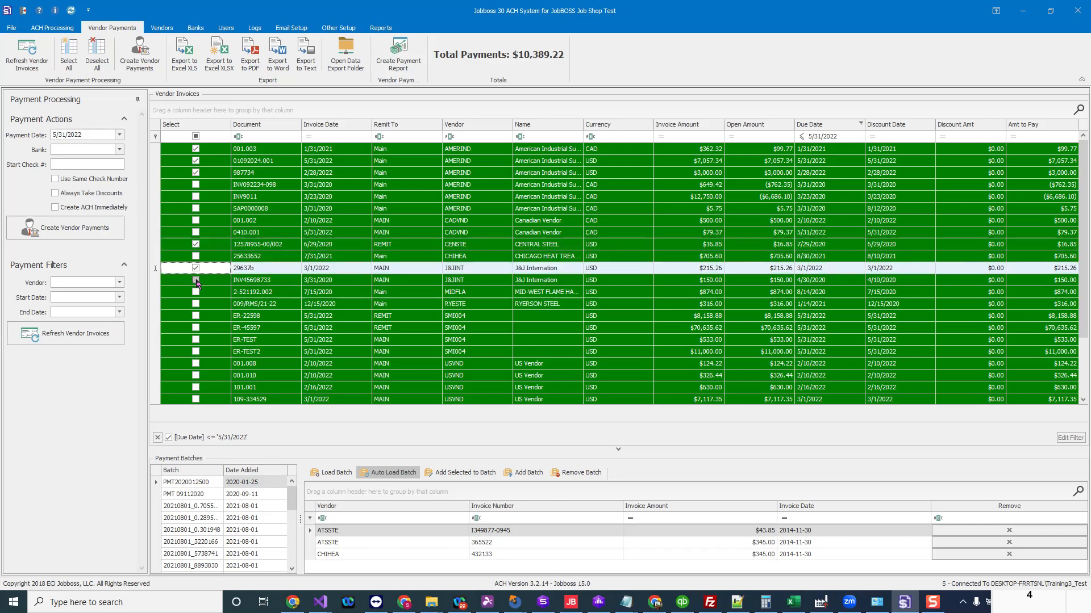
{"action": "left_click", "coordinate": [195, 280]}
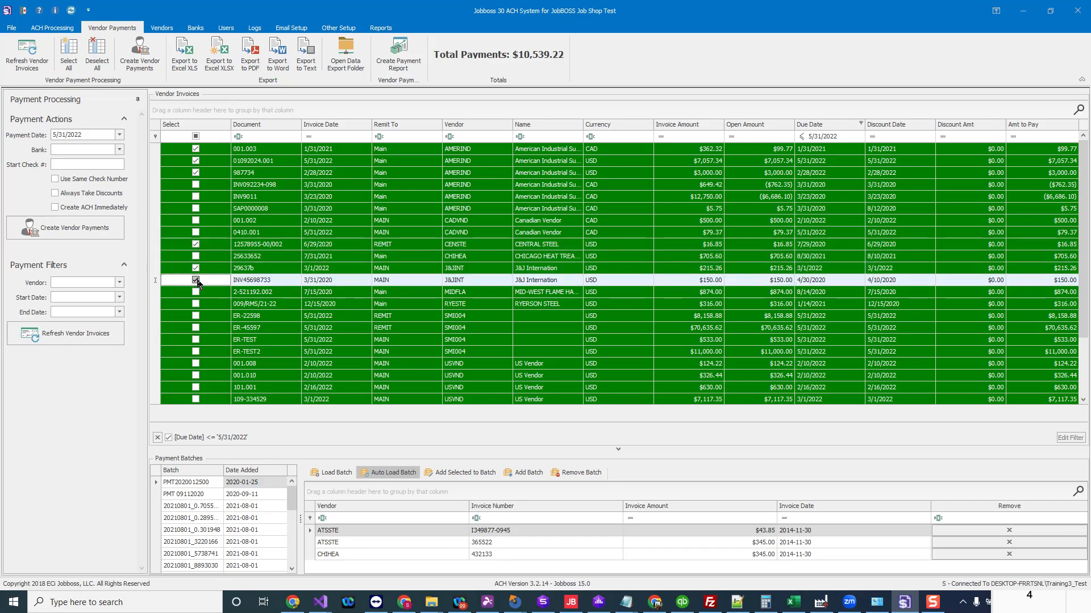
{"action": "left_click", "coordinate": [195, 364]}
{"action": "left_click", "coordinate": [195, 375]}
{"action": "left_click", "coordinate": [196, 388]}
- Save the selected vendor invoices as a new payment batch named PMT 20240664
{"action": "scroll", "coordinate": [374, 341], "scroll_direction": "down", "scroll_amount": 2}
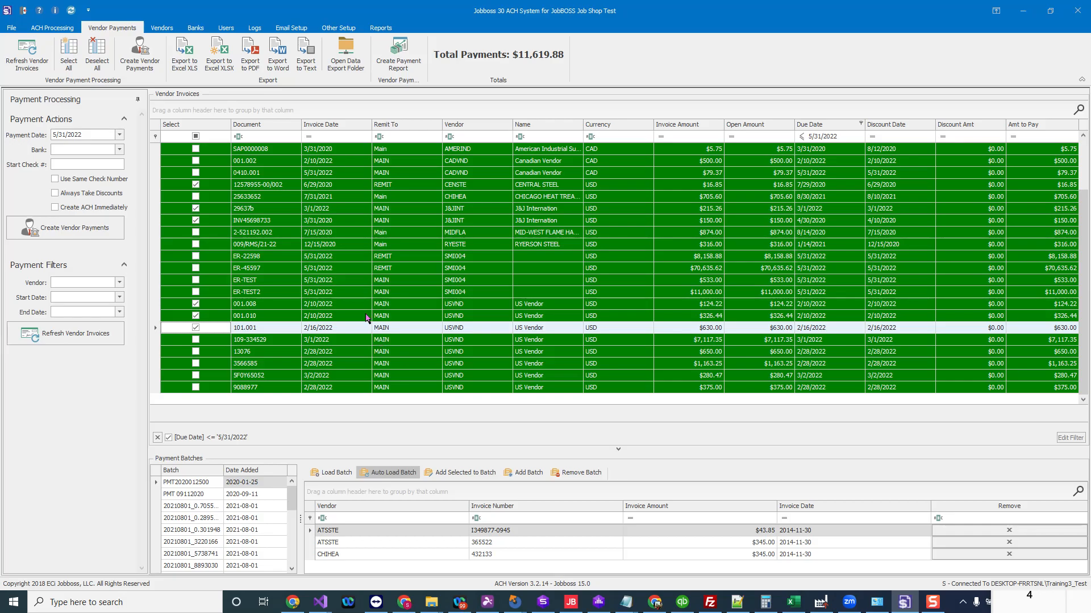
{"action": "left_click", "coordinate": [523, 477]}
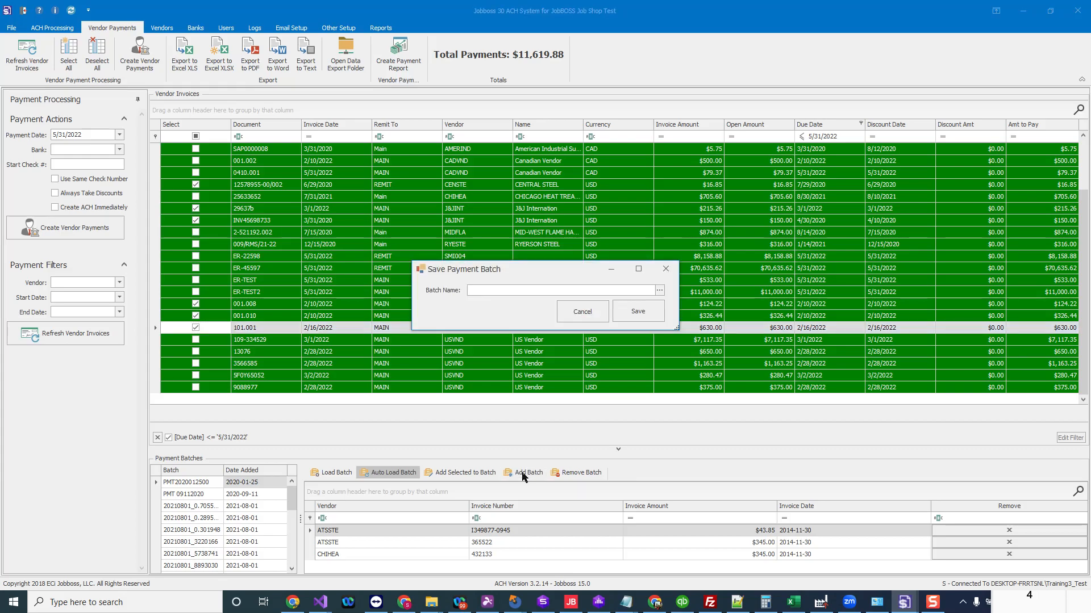
{"action": "type", "text": "PMT 20240664"}
{"action": "left_click", "coordinate": [635, 318]}
{"action": "left_click", "coordinate": [560, 323]}
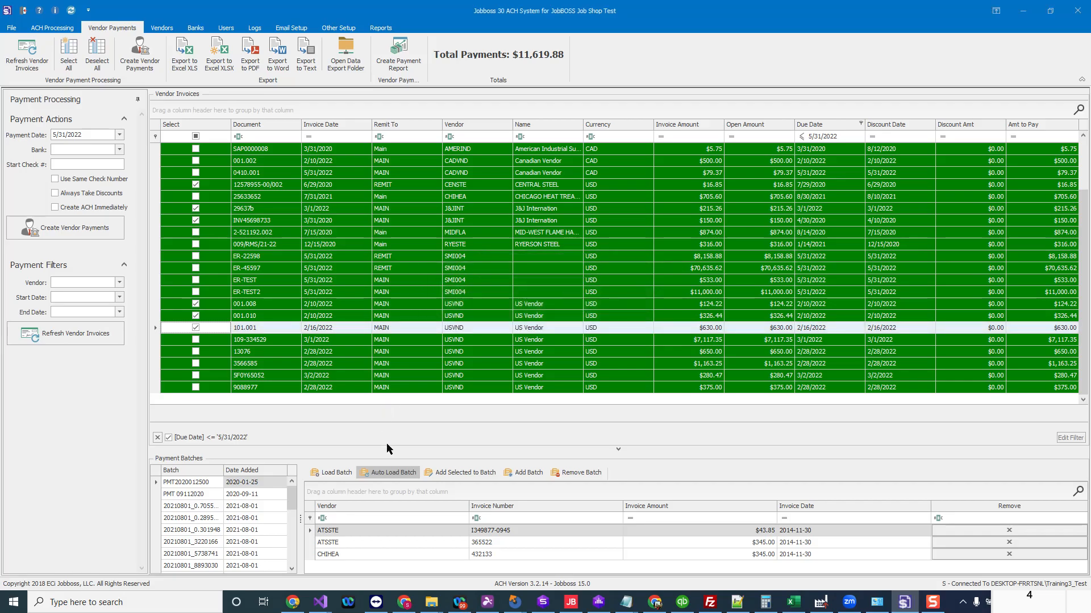
- Enlarge the payment batches area and load batch PMT 20240664 into the vendor invoices grid
{"action": "left_click_drag", "start_coordinate": [387, 447], "coordinate": [386, 362]}
{"action": "scroll", "coordinate": [251, 529], "scroll_direction": "down", "scroll_amount": 5}
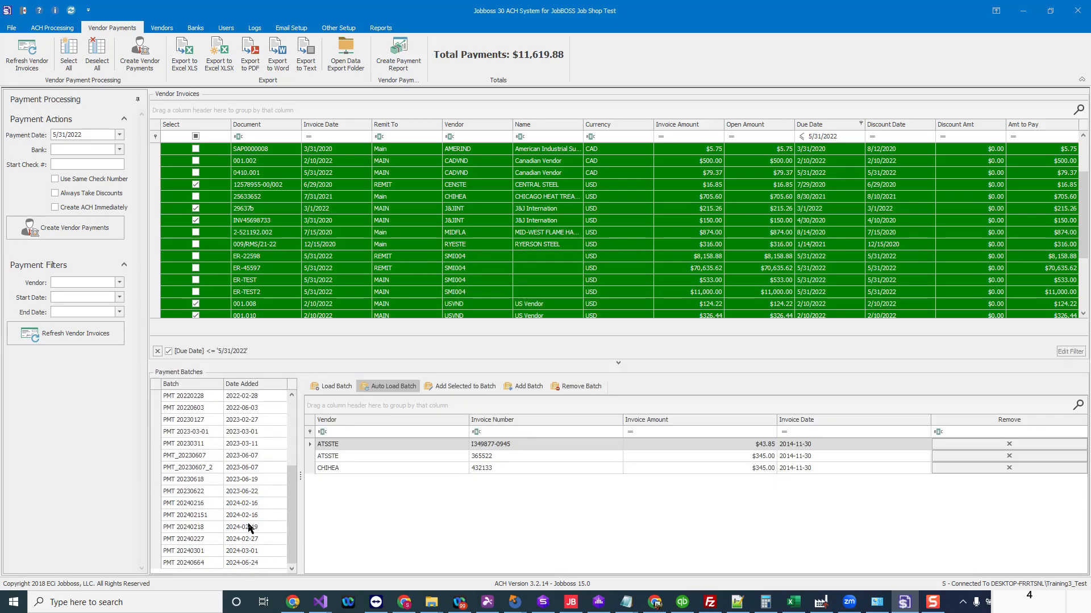
{"action": "left_click", "coordinate": [244, 563]}
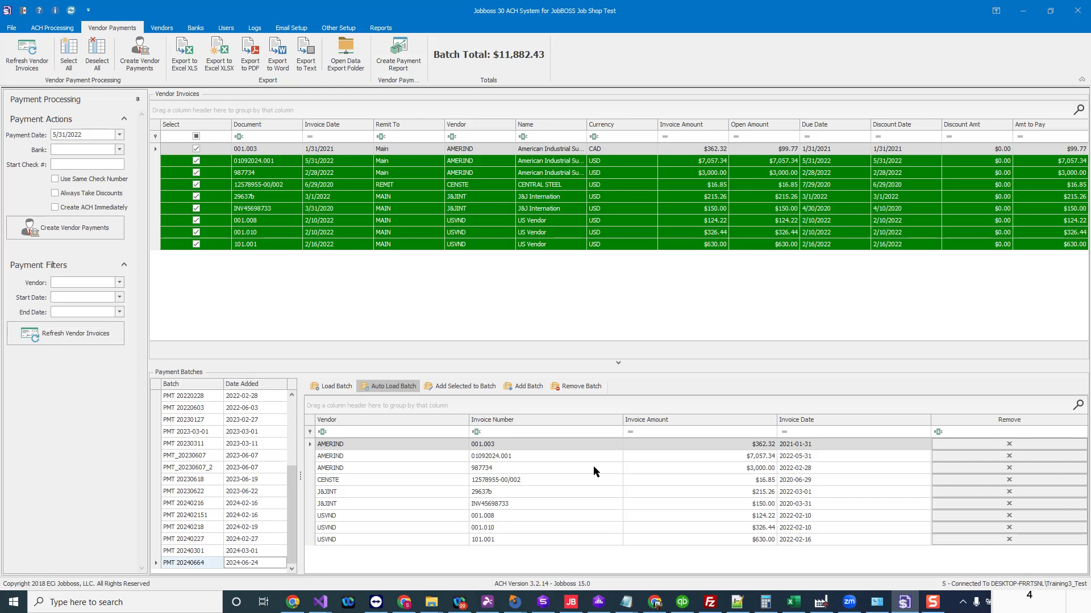
- Create a payment report for the loaded batch and export it as a PDF with the default export options and file name
{"action": "left_click", "coordinate": [412, 61]}
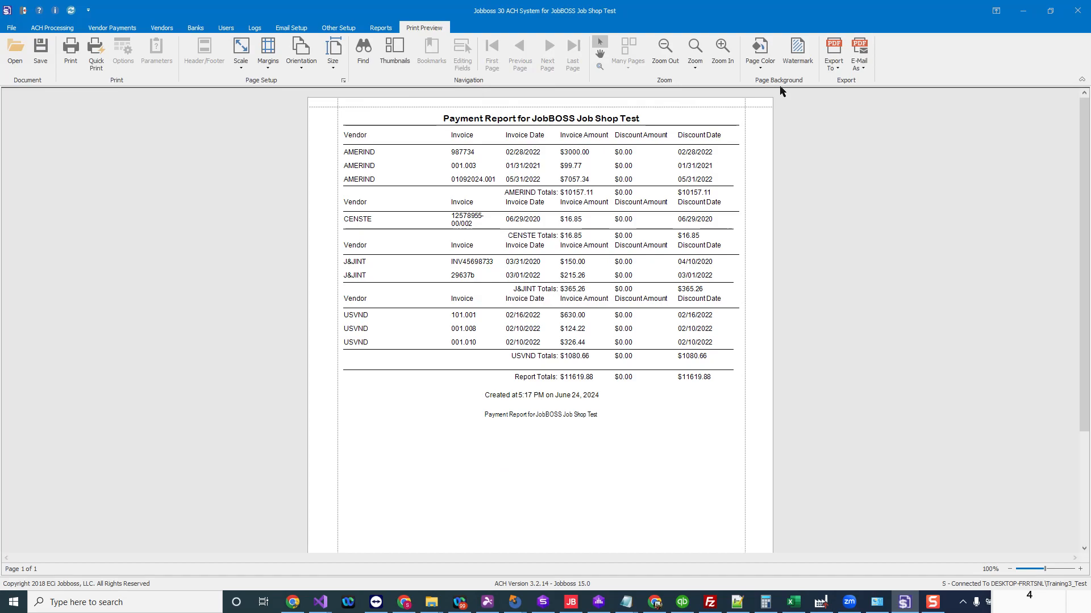
{"action": "left_click", "coordinate": [837, 73]}
{"action": "left_click", "coordinate": [840, 84]}
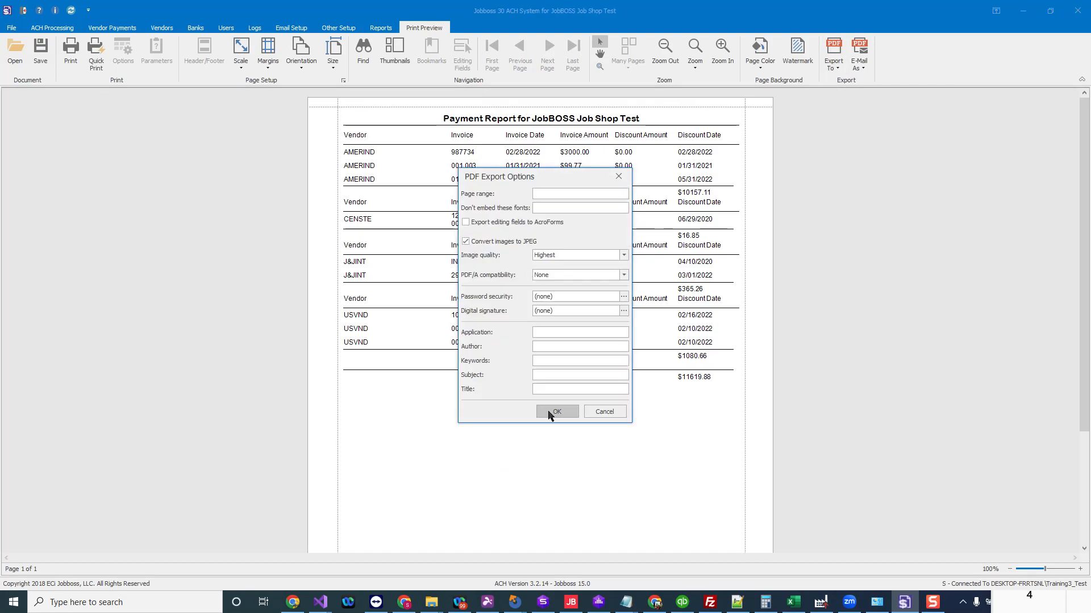
{"action": "left_click", "coordinate": [556, 412]}
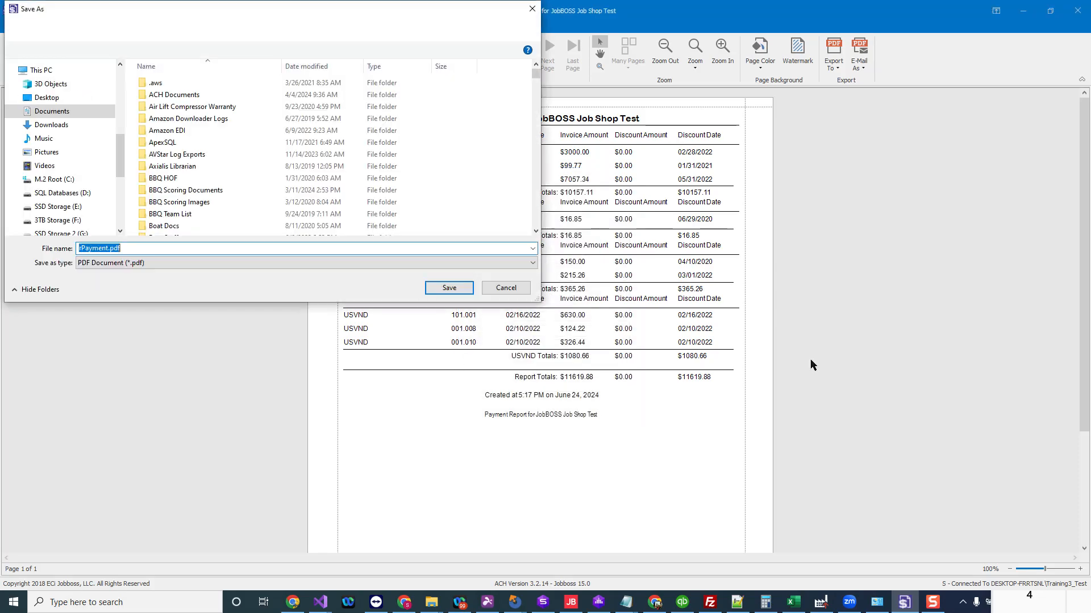
{"action": "left_click", "coordinate": [440, 288]}
{"action": "left_click", "coordinate": [561, 303]}
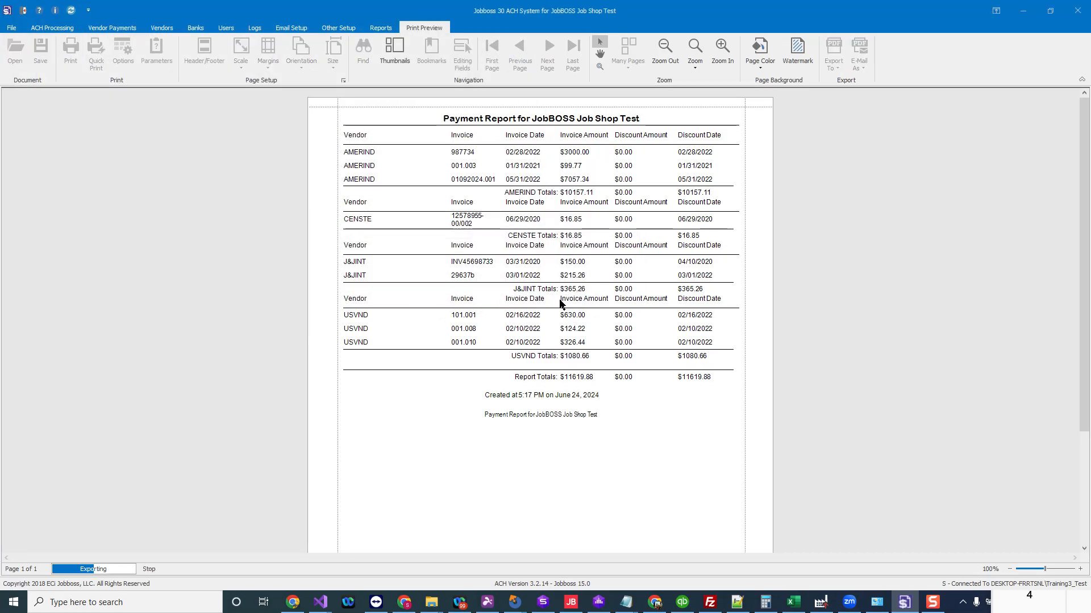
{"action": "left_click", "coordinate": [521, 323]}
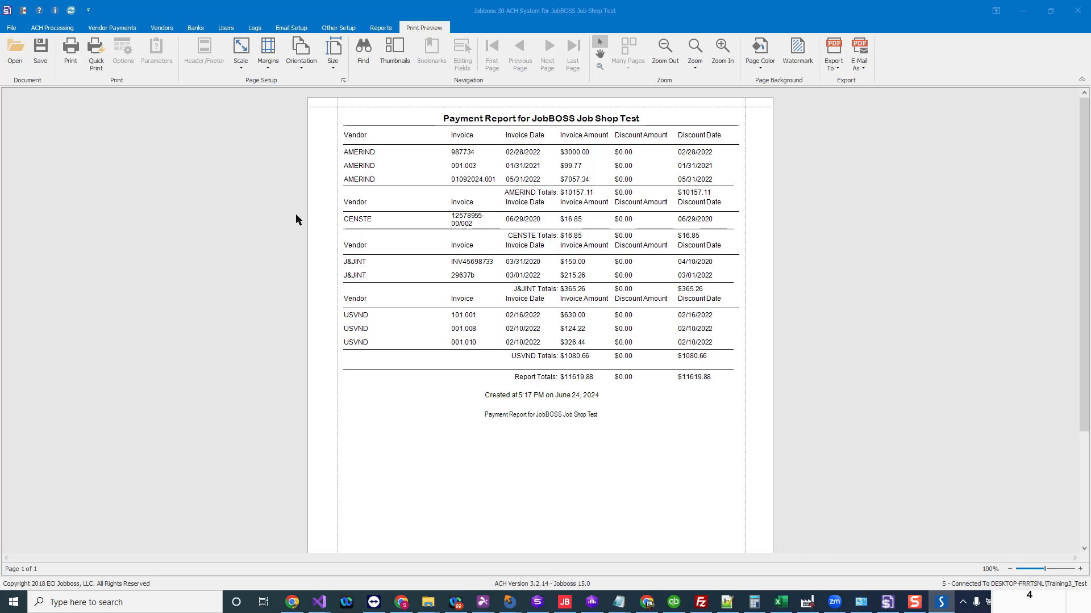
- Return to the vendor payments and remove the USVND invoice 101.001 from batch PMT 20240664
{"action": "left_click", "coordinate": [112, 28]}
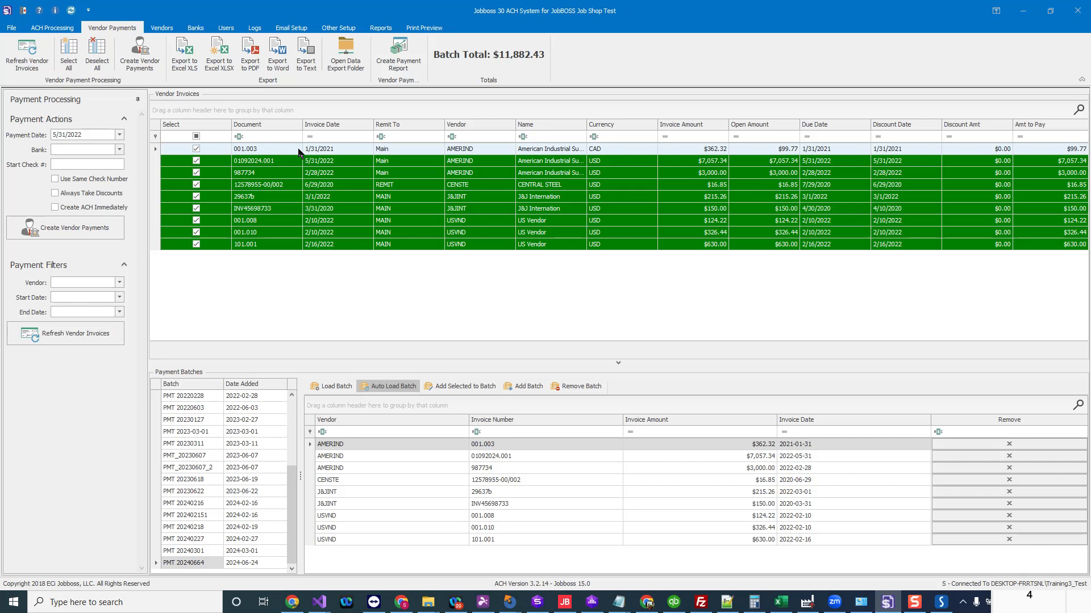
{"action": "scroll", "coordinate": [291, 475], "scroll_direction": "up", "scroll_amount": 4}
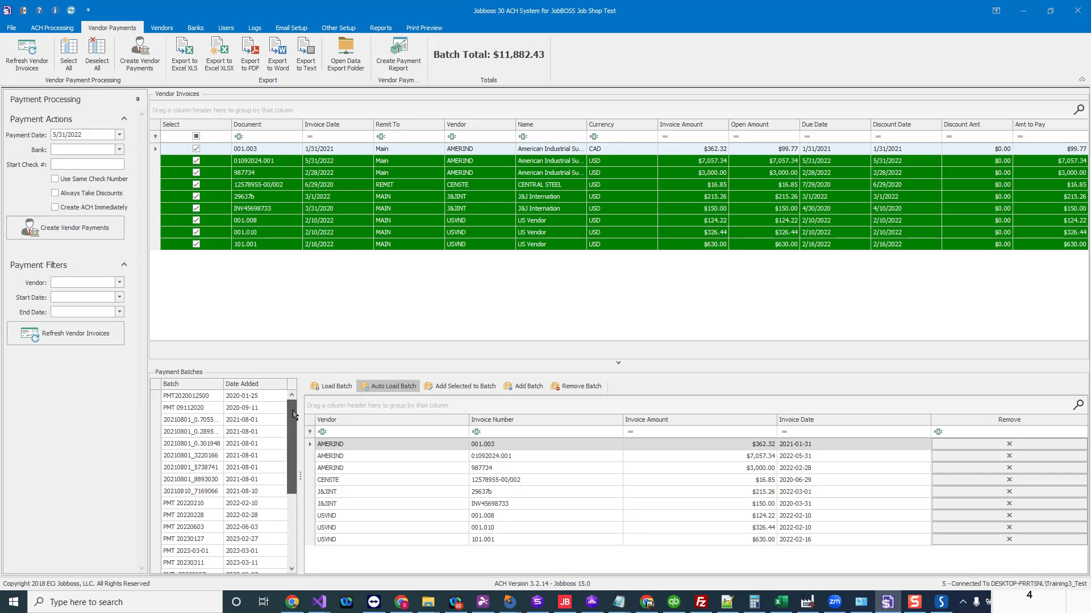
{"action": "scroll", "coordinate": [206, 437], "scroll_direction": "down", "scroll_amount": 4}
{"action": "left_click", "coordinate": [186, 552]}
{"action": "left_click", "coordinate": [188, 564]}
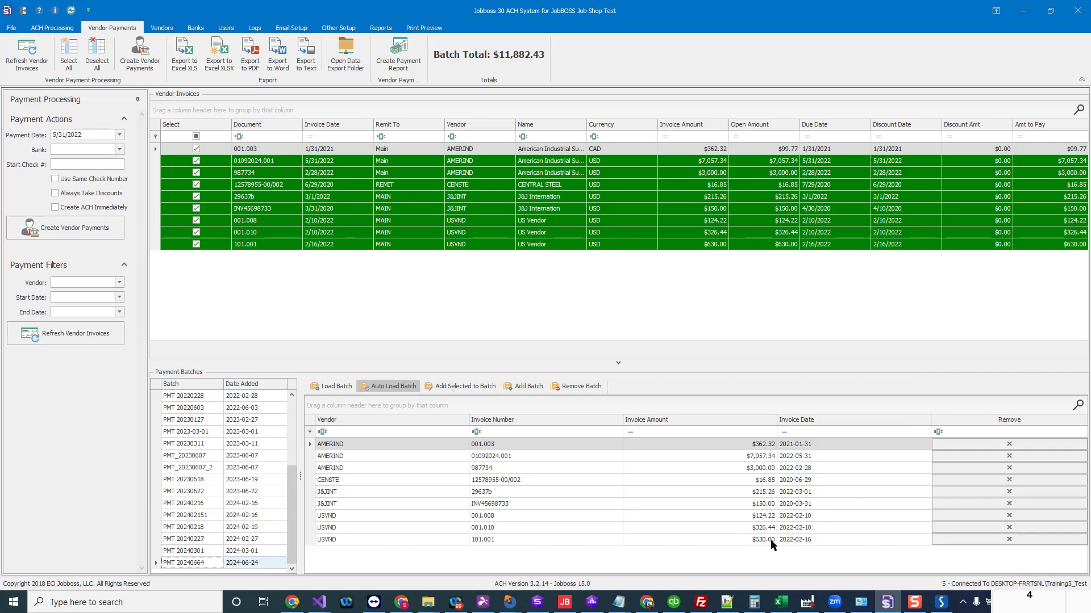
{"action": "left_click", "coordinate": [1003, 538]}
{"action": "left_click", "coordinate": [522, 322]}
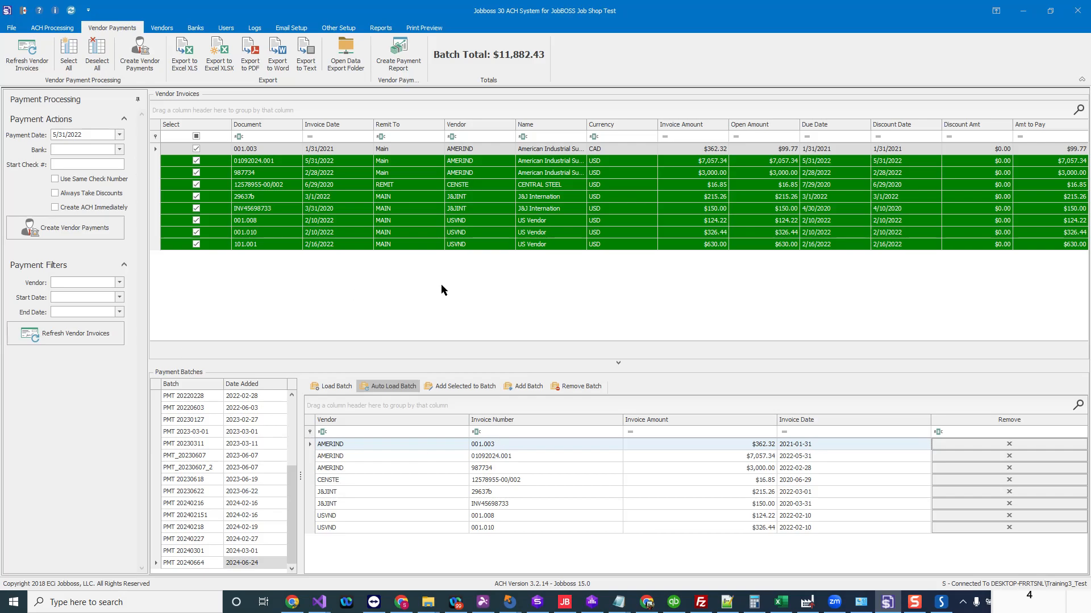
- From a refreshed vendor invoice list, add the CHIHEA invoice 25633652 to batch PMT 20240664 and load the batch
{"action": "left_click", "coordinate": [73, 337]}
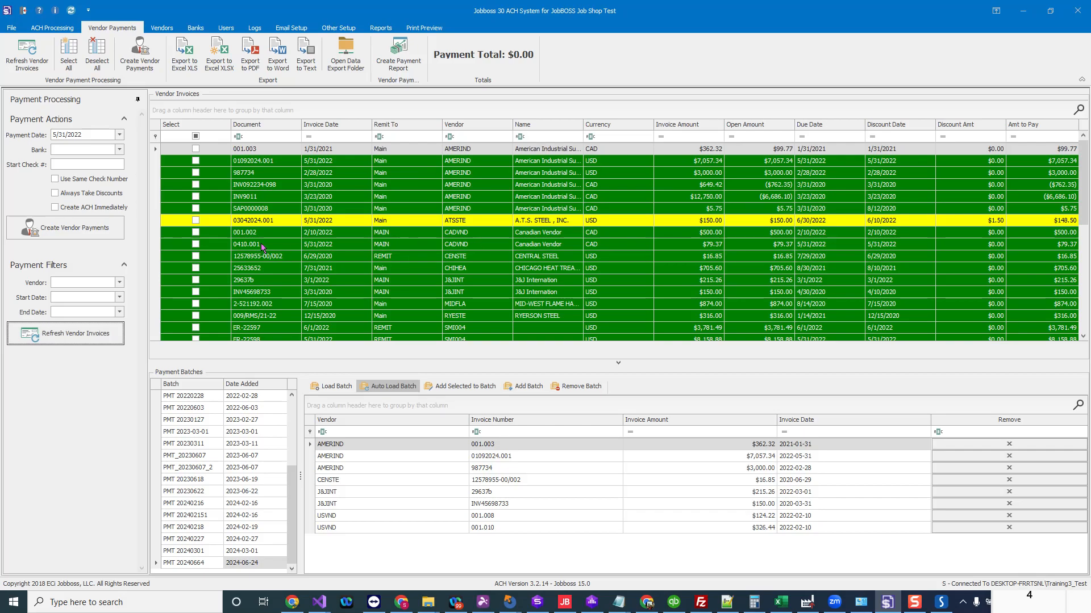
{"action": "left_click", "coordinate": [195, 268]}
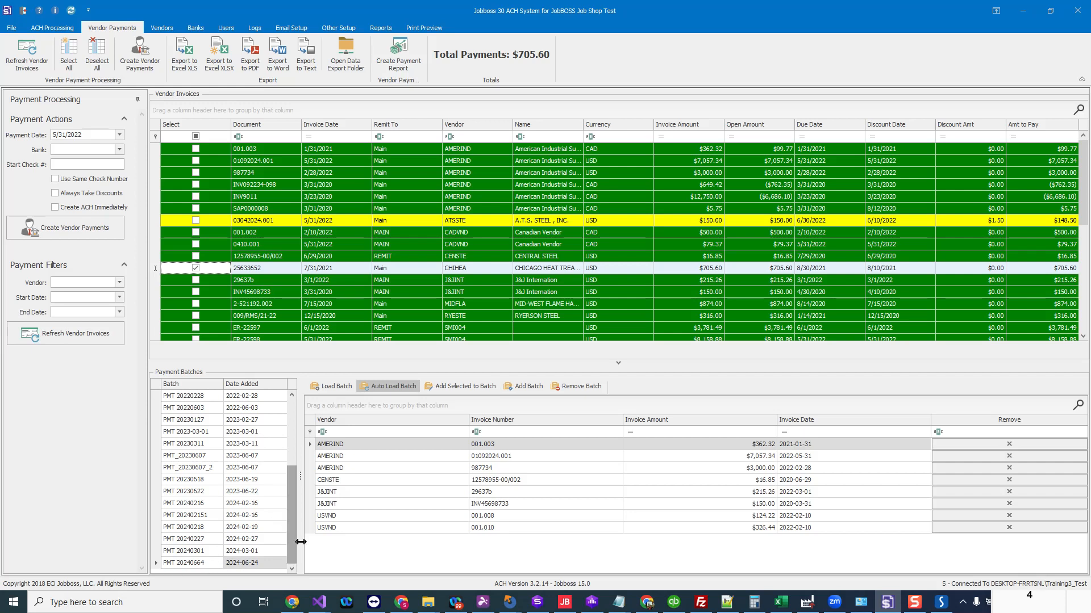
{"action": "left_click", "coordinate": [453, 388]}
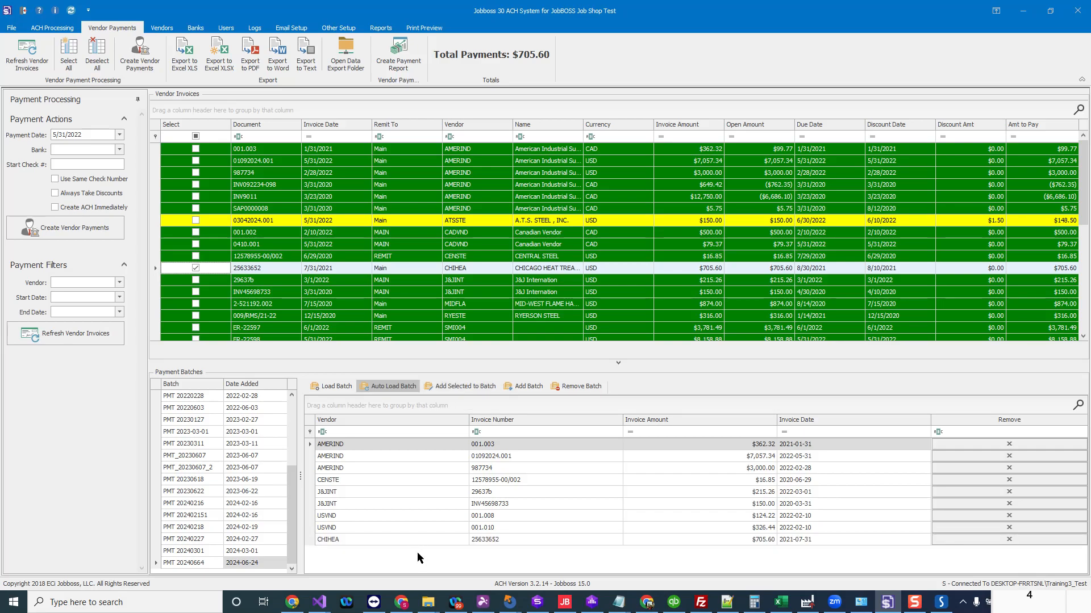
{"action": "left_click", "coordinate": [329, 387]}
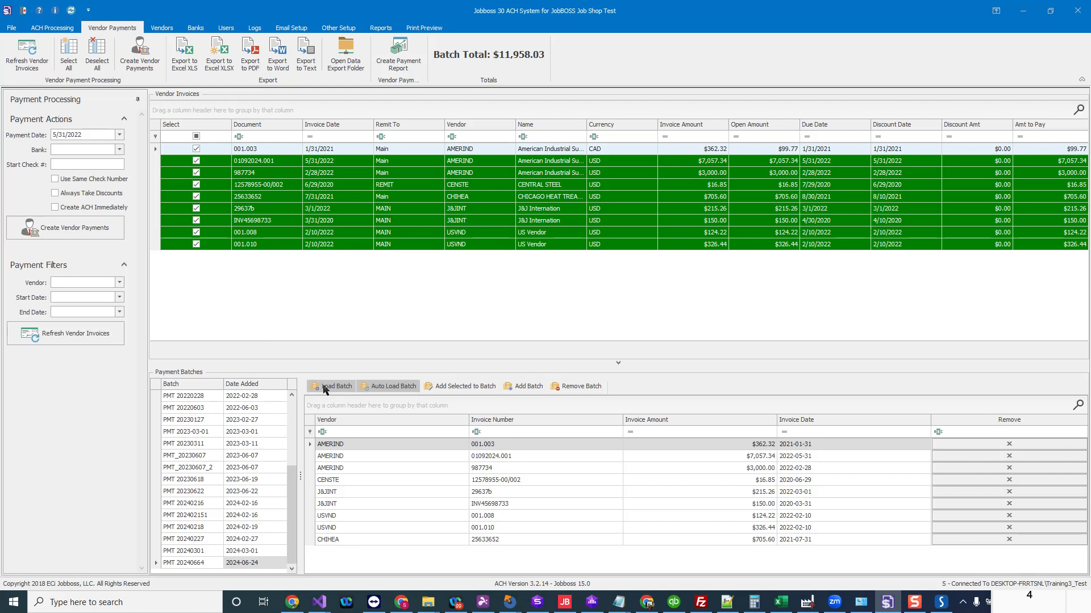
{"action": "left_click", "coordinate": [194, 563]}
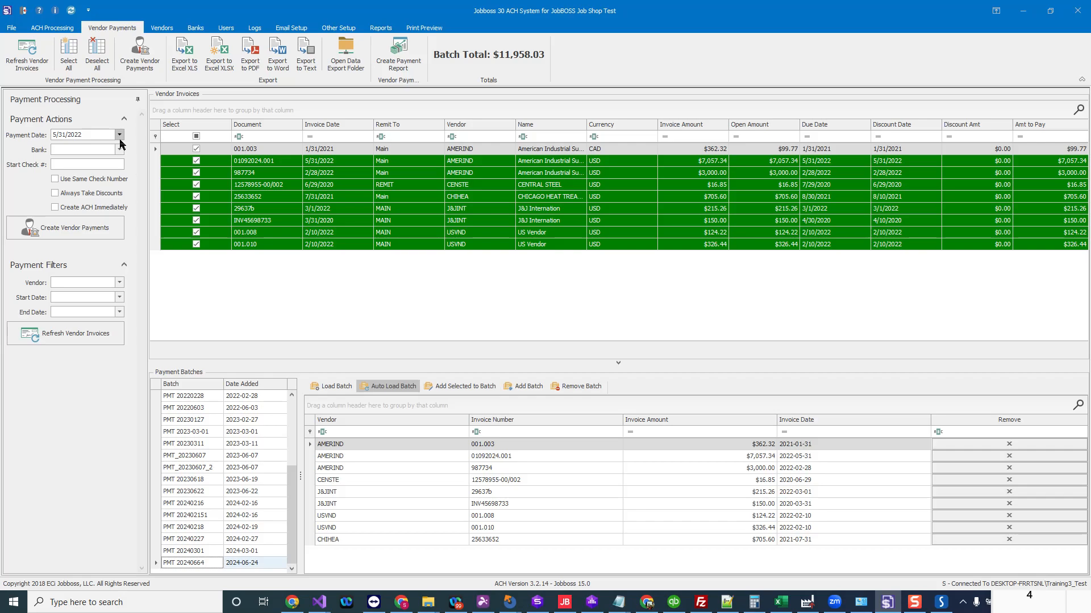
- Read the help topic on Vendor Payment Batches, including creating, viewing, removing and modifying a batch, and close the help file
{"action": "left_click", "coordinate": [40, 10]}
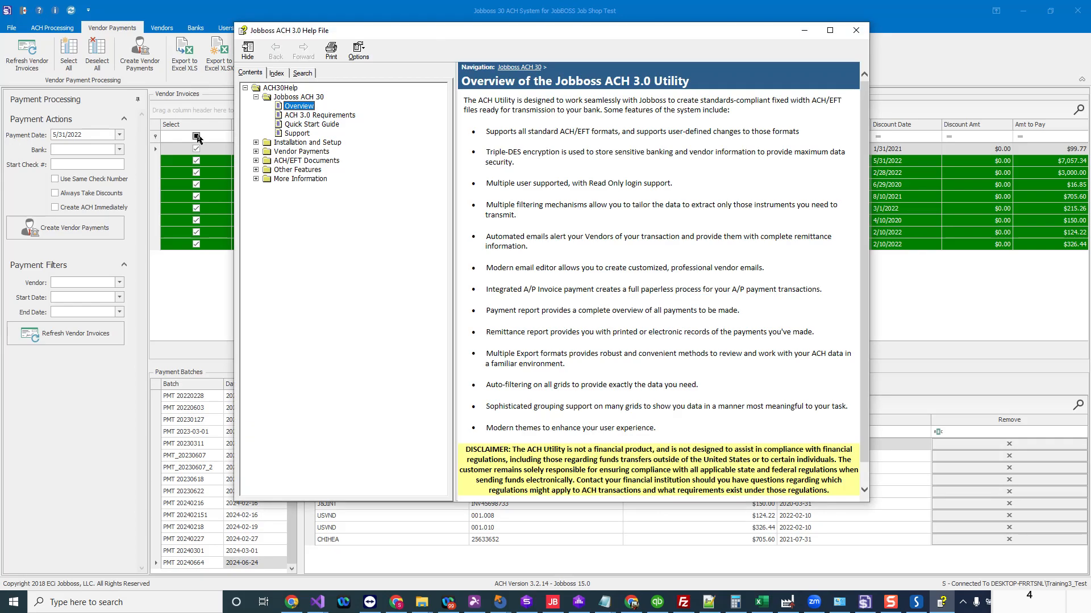
{"action": "left_click", "coordinate": [256, 152]}
{"action": "left_click", "coordinate": [311, 170]}
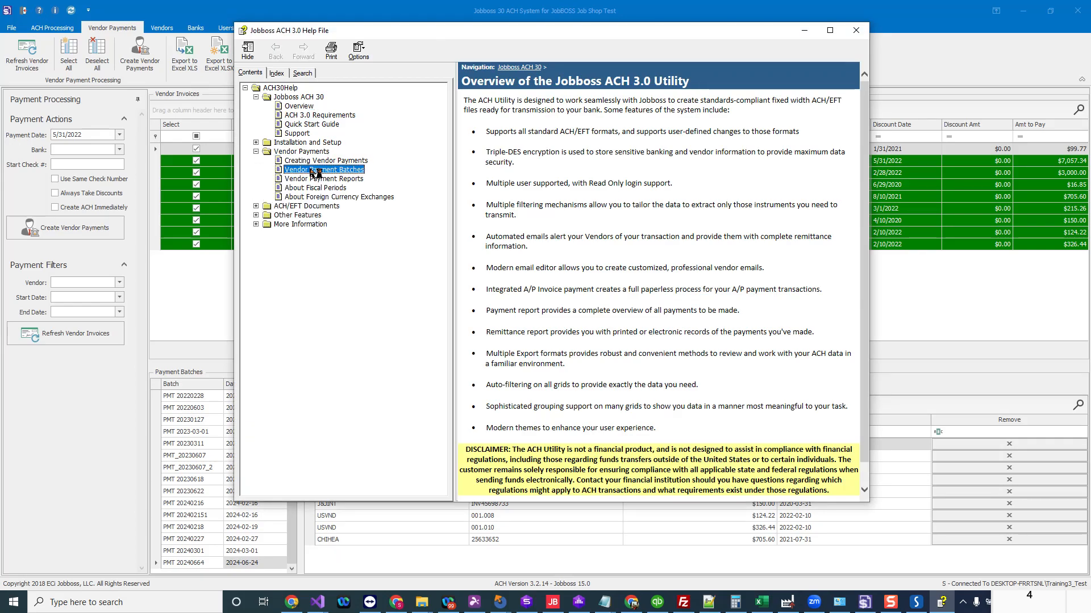
{"action": "scroll", "coordinate": [617, 241], "scroll_direction": "down", "scroll_amount": 7}
{"action": "scroll", "coordinate": [618, 241], "scroll_direction": "down", "scroll_amount": 3}
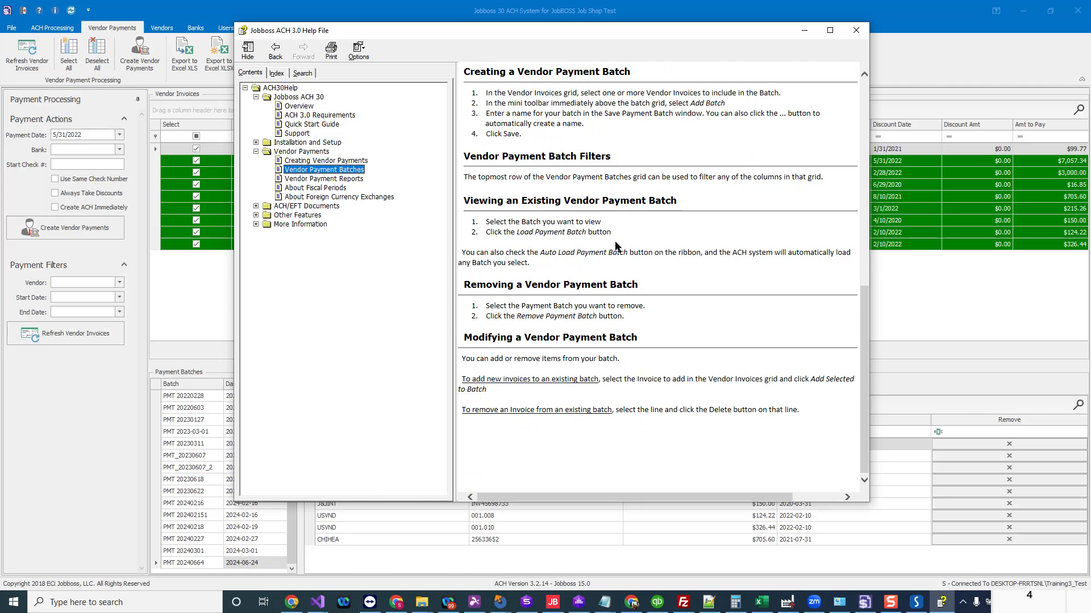
{"action": "scroll", "coordinate": [614, 227], "scroll_direction": "up", "scroll_amount": 14}
{"action": "left_click", "coordinate": [855, 30]}
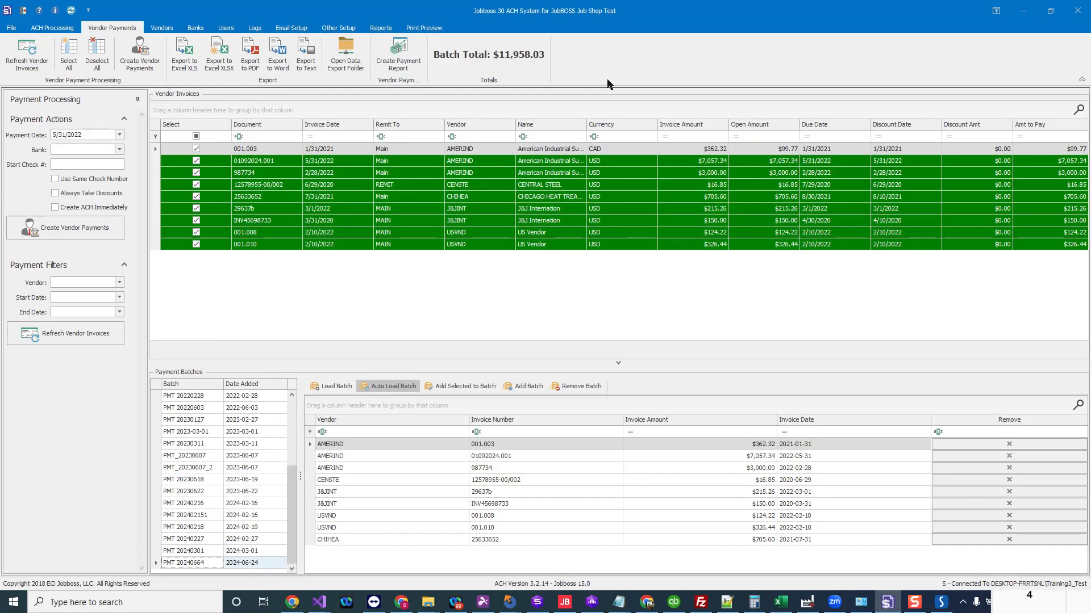